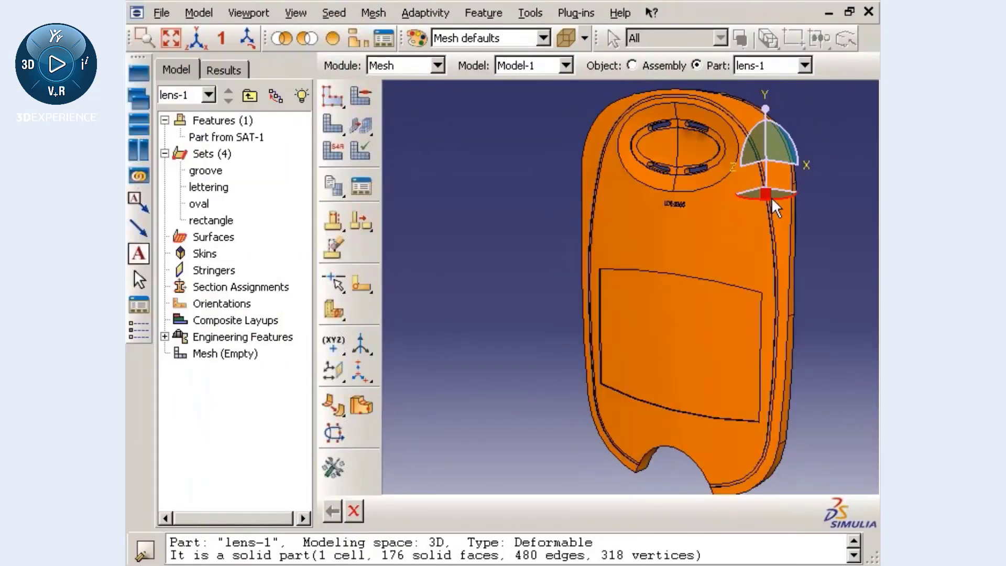
Return to the front view and give the whole lens part tetrahedral (Tet) mesh controls
mouse_move(771, 197)
left_mouse_down()
mouse_move(762, 190)
mouse_move(771, 193)
left_mouse_up()
key("Escape")
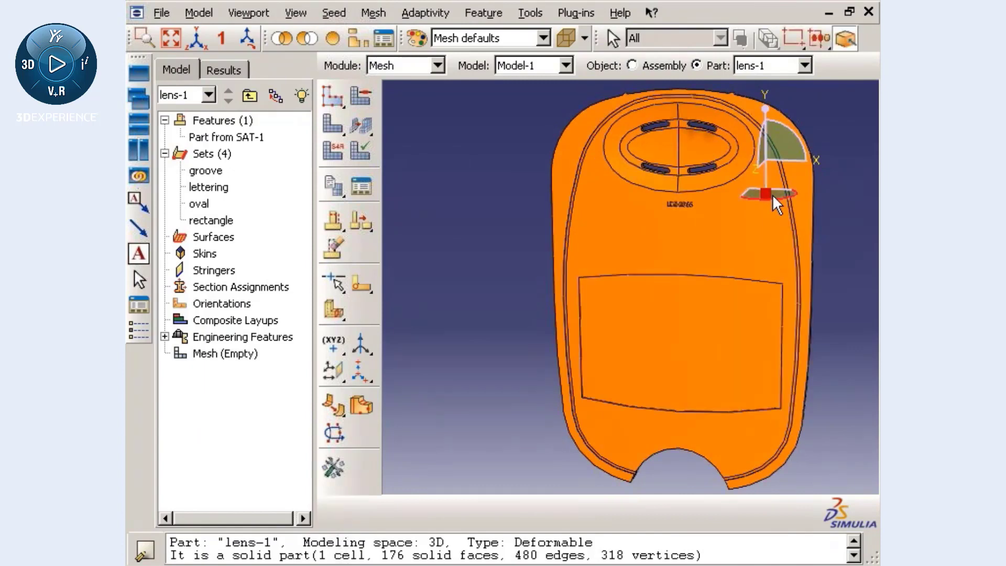
left_click(371, 95)
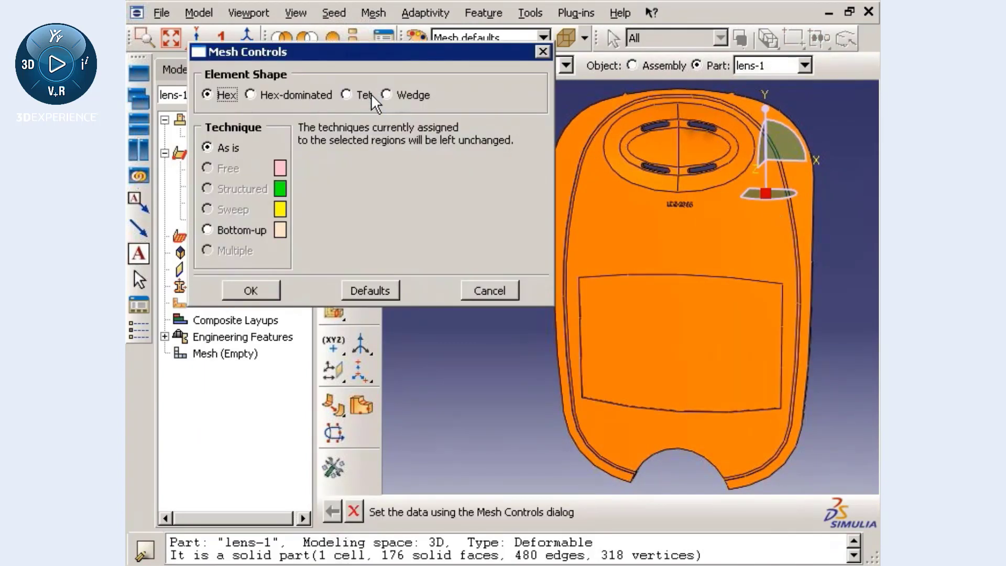
left_click(365, 96)
left_click(265, 291)
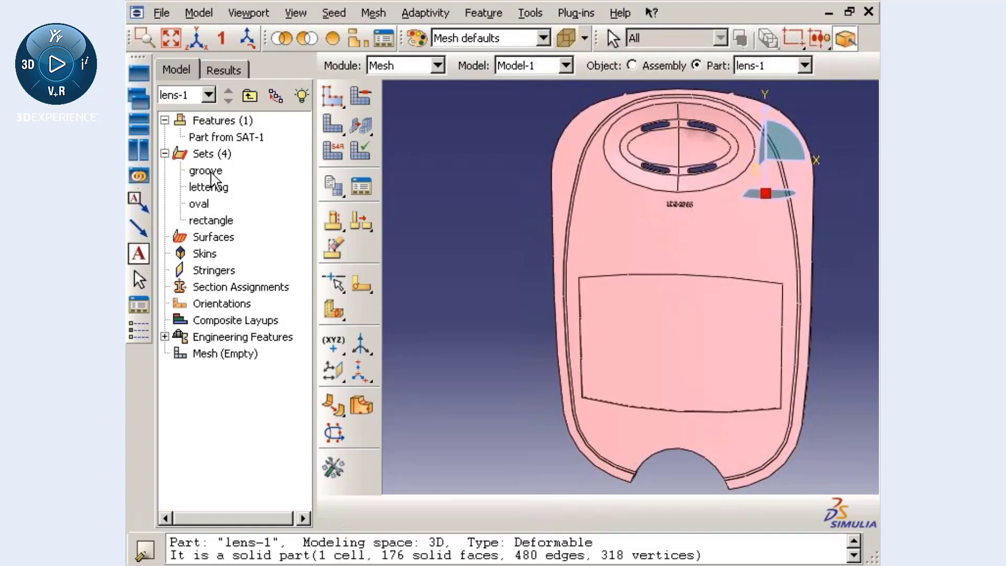
Preview the groove, lettering, rectangle and oval geometry sets on the lens part
left_click(211, 174)
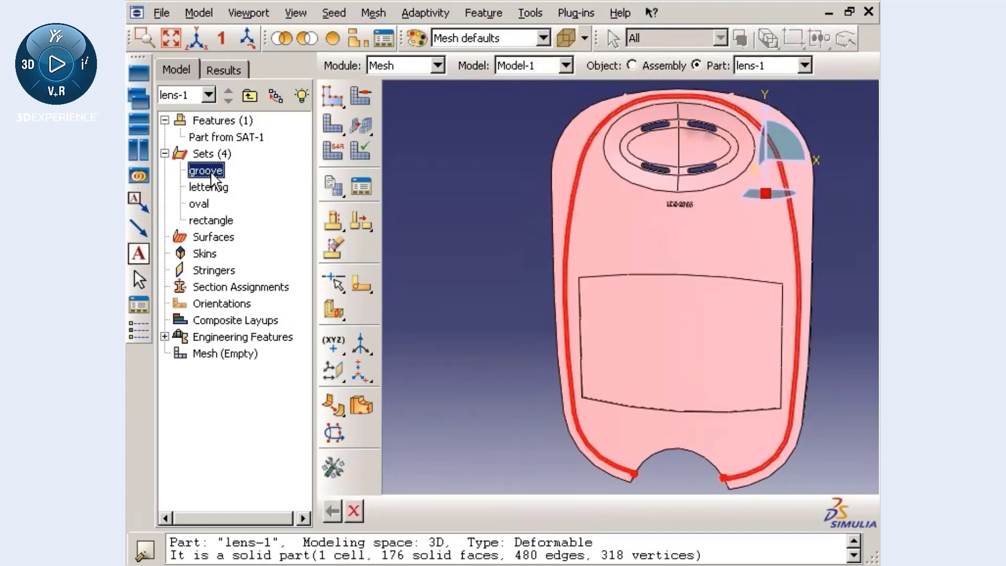
left_click(221, 189)
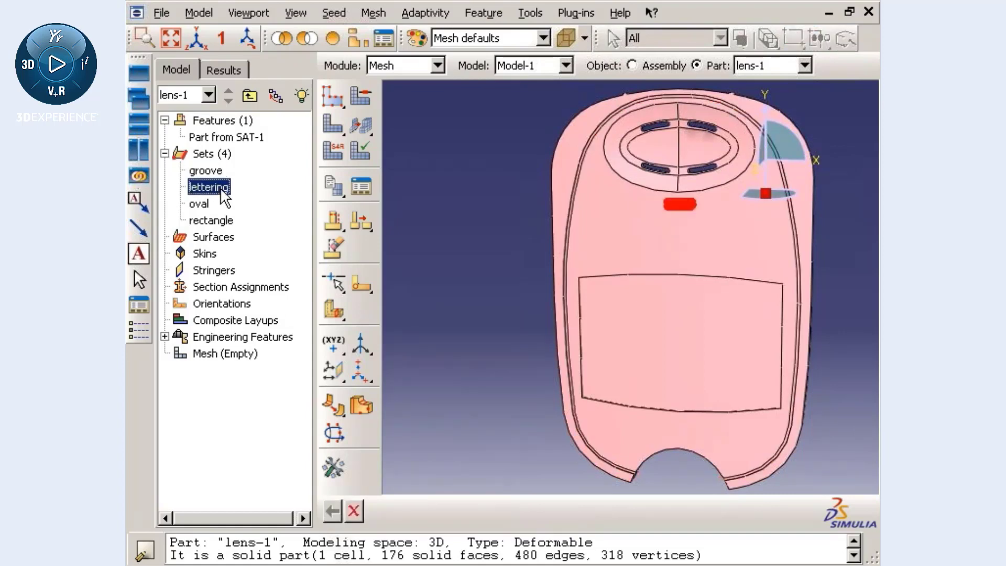
left_click(225, 221)
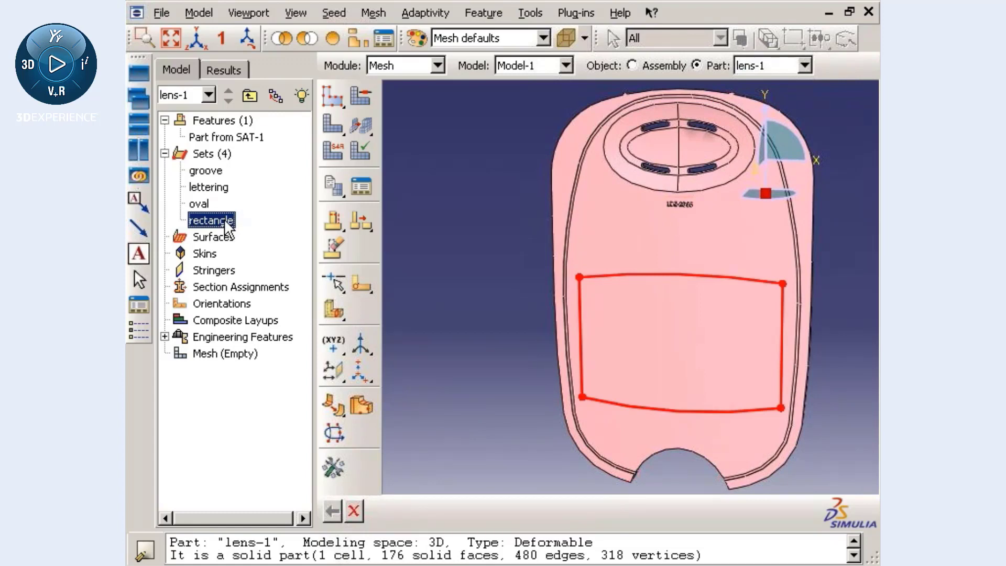
left_click(201, 204)
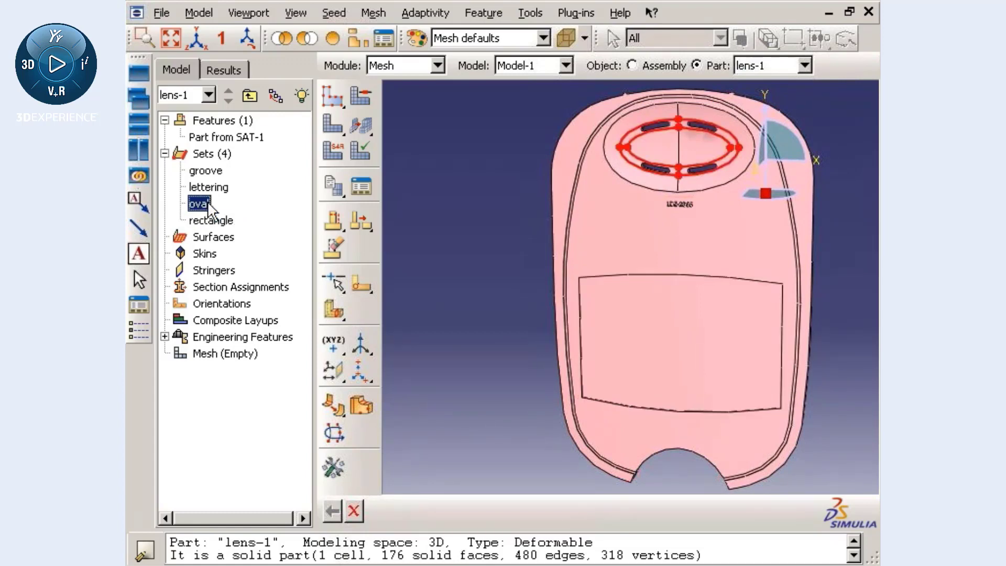
Tilt the part and box-zoom onto the oval and lettering, then reset to the front view
left_click_drag(690, 306, 683, 142, "ctrl+alt")
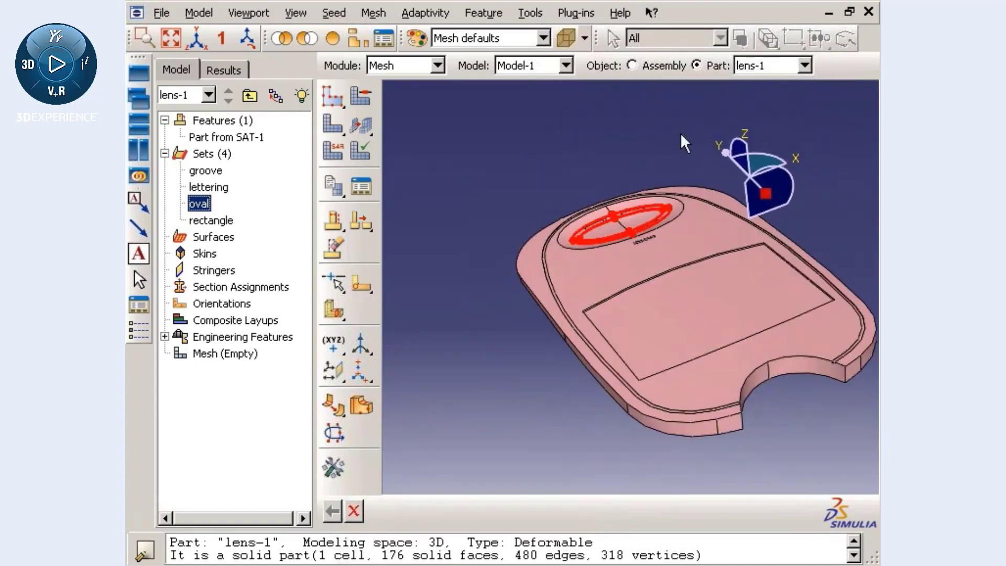
left_click(144, 38)
left_click_drag(524, 160, 669, 261)
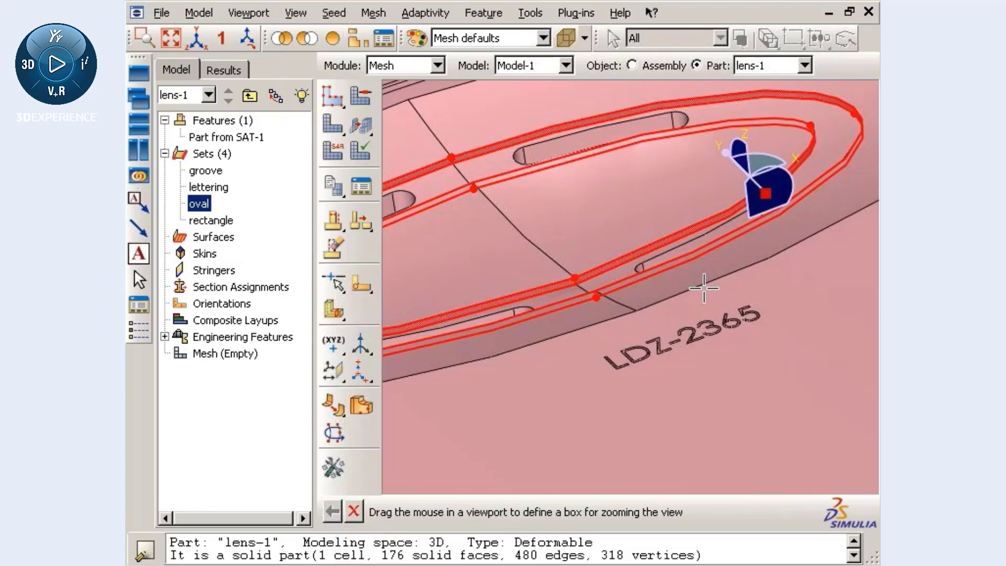
left_click(221, 38)
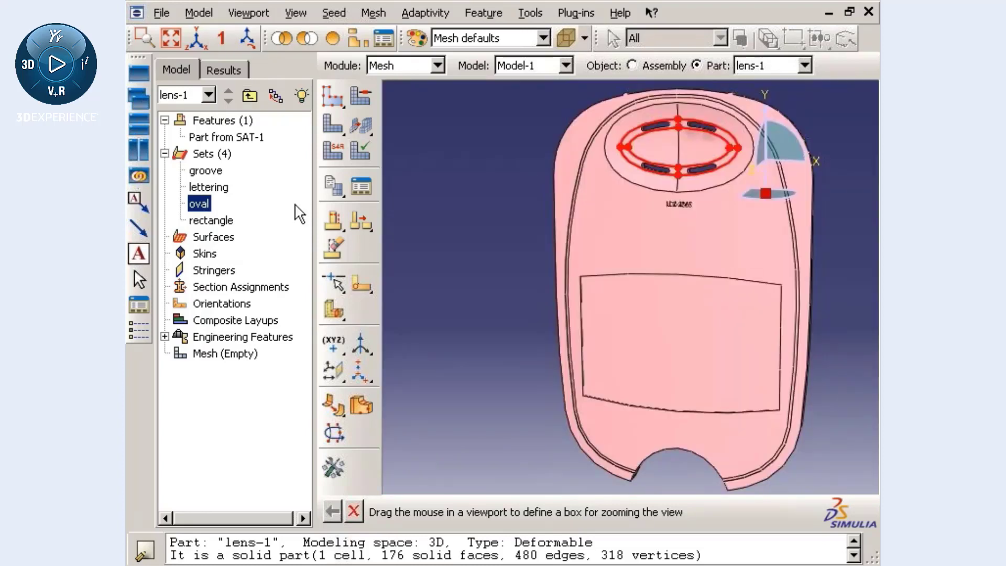
Start automatic virtual topology on the whole lens part and highlight stair faces thinner than 0.036
left_click(365, 398)
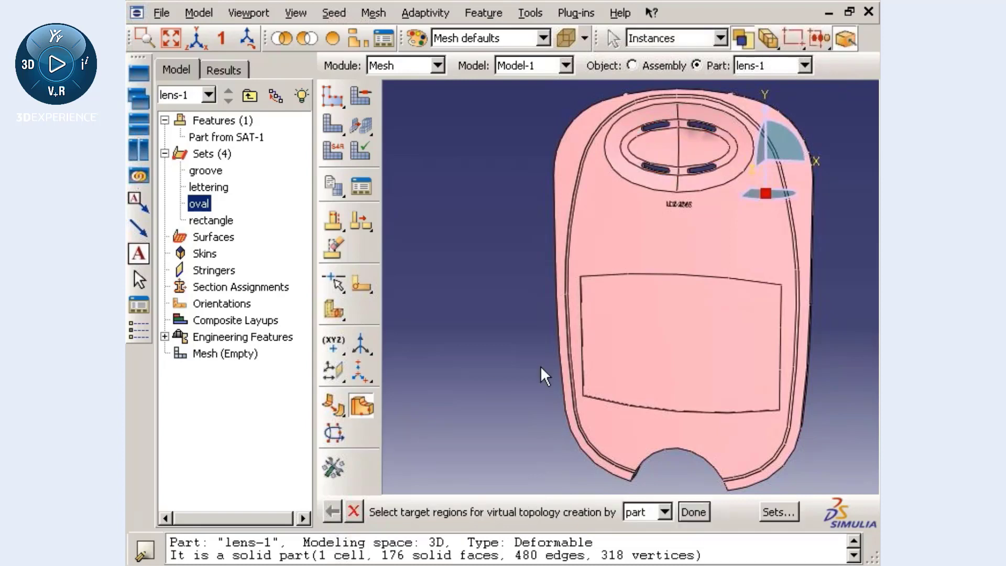
left_click(570, 354)
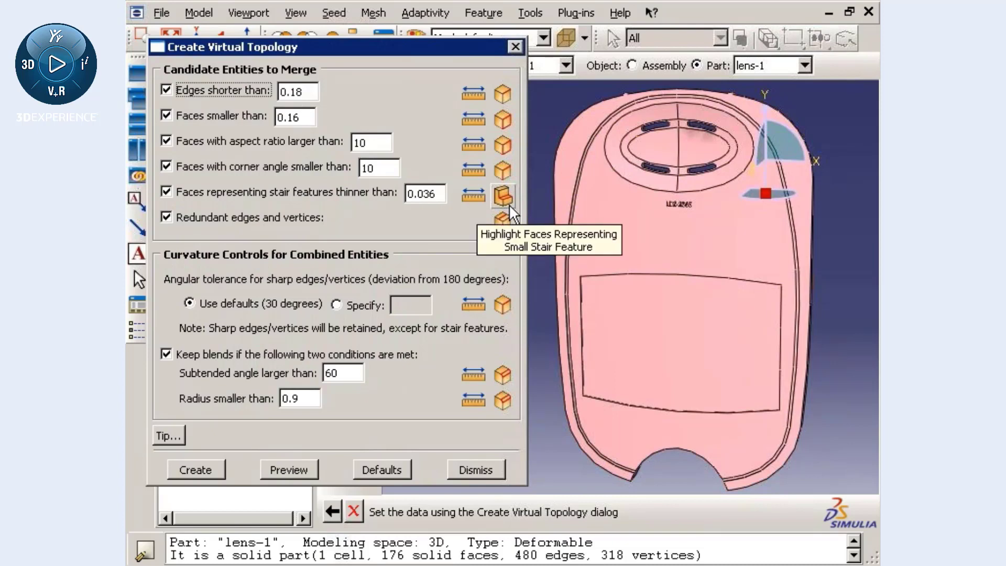
left_click(508, 204)
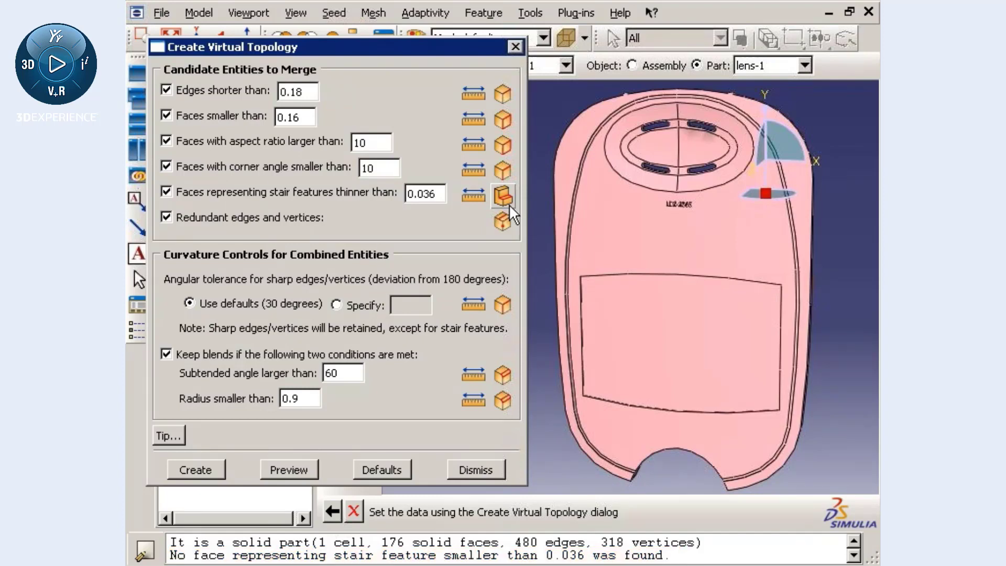
Measure a stair face along the rectangle's edge, set the stair thickness limit to 22, and highlight the 120 faces
left_click(482, 196)
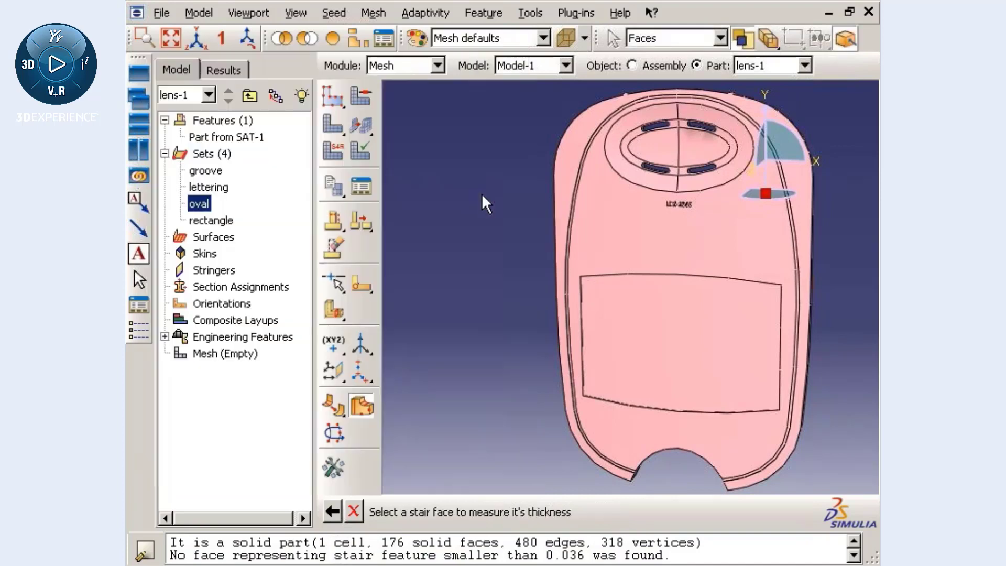
left_click(582, 306)
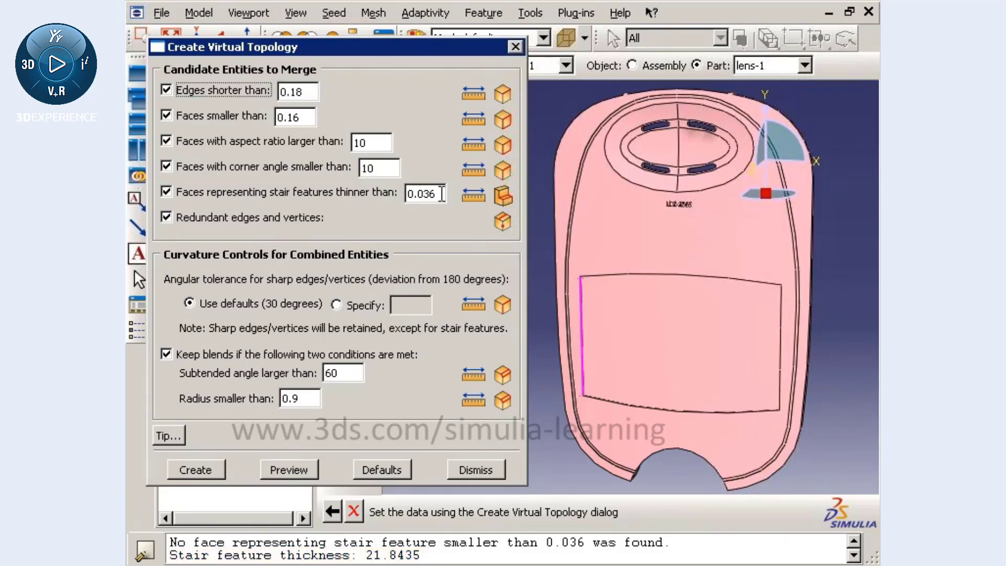
triple_click(441, 194)
type("22")
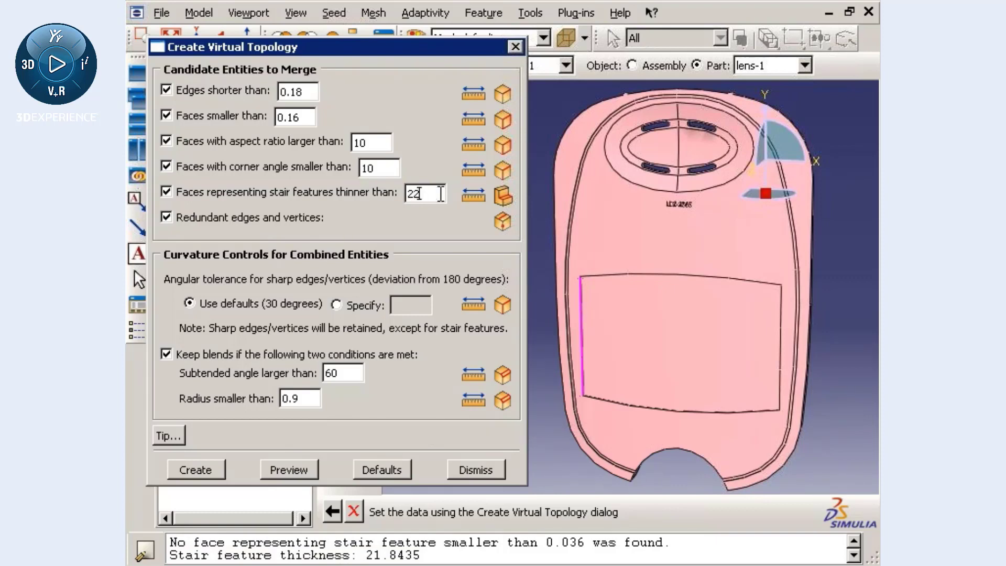
left_click(501, 198)
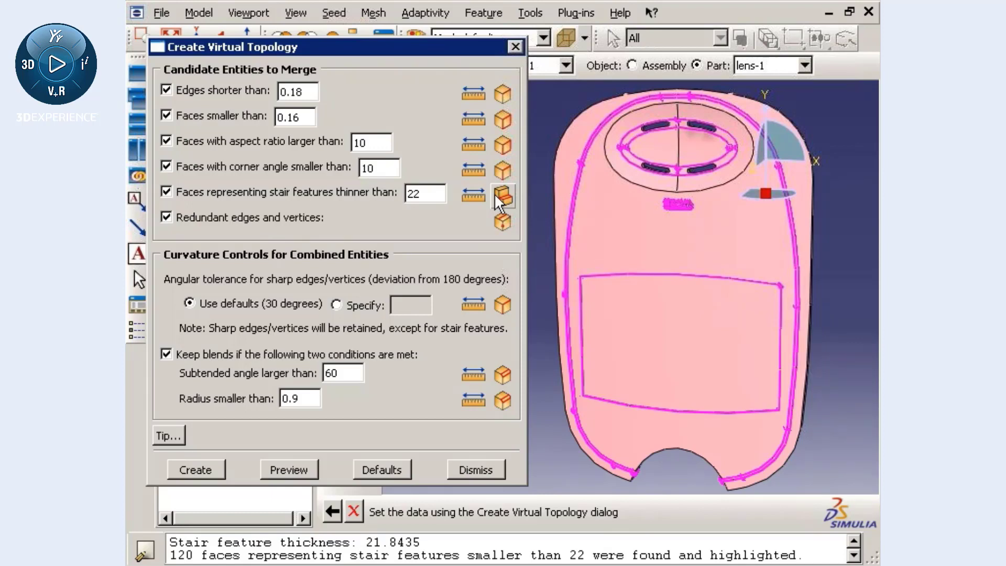
Preview and create Auto virtual topology-1 on the lens part, then start meshing it
left_click(312, 471)
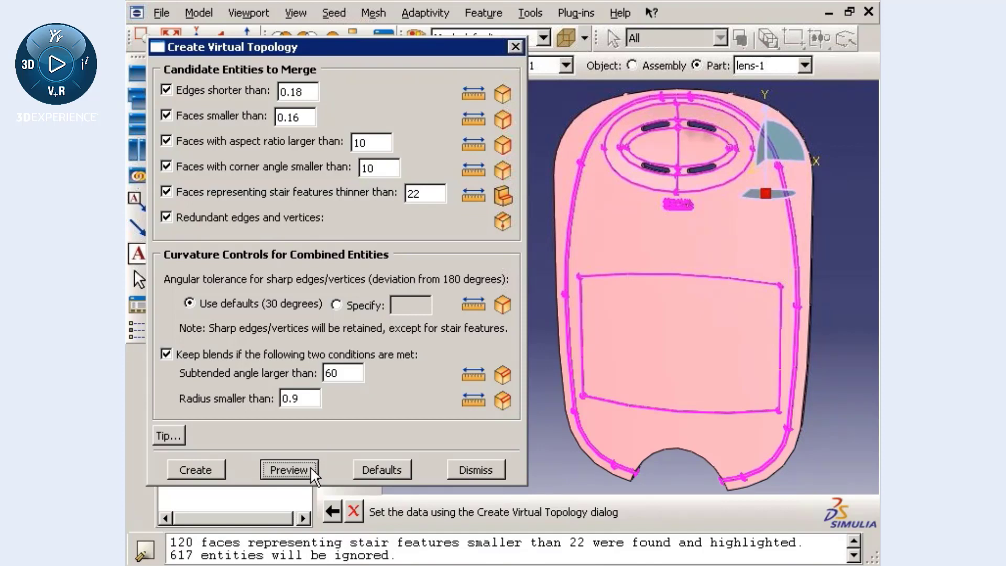
left_click(228, 472)
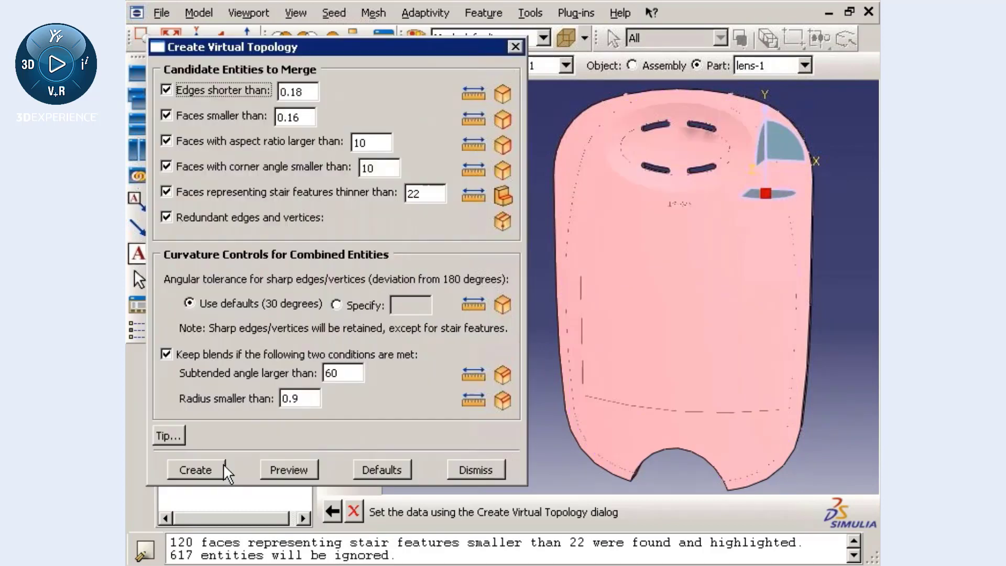
left_click(461, 471)
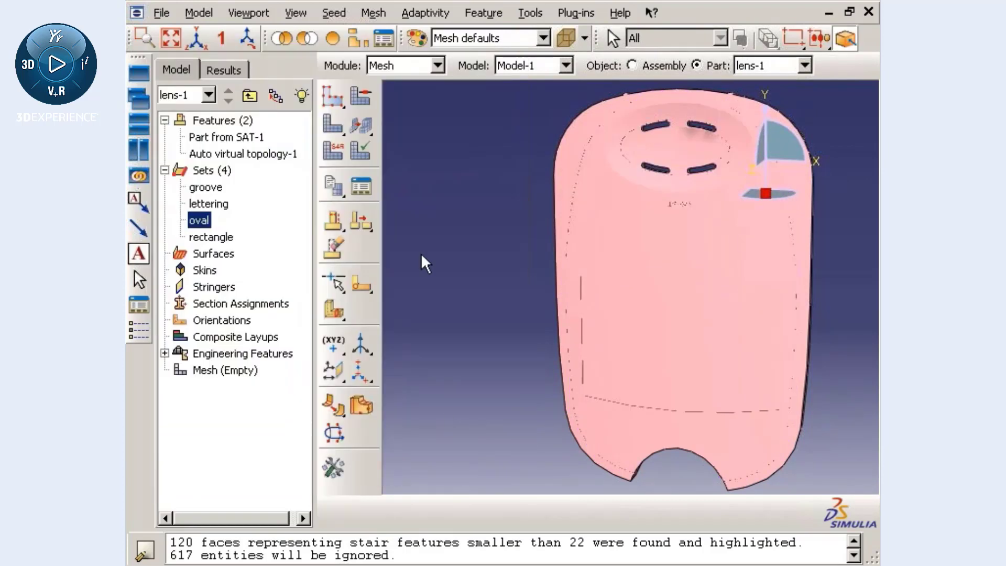
left_click(333, 124)
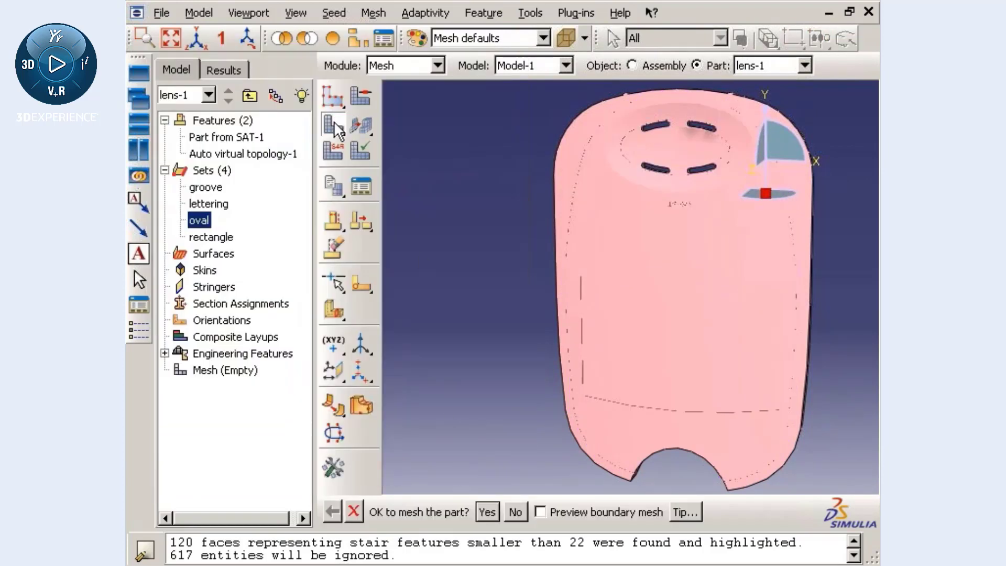
Mesh the lens part with 5631 tetrahedral elements and tilt and zoom to inspect it
middle_click(402, 156)
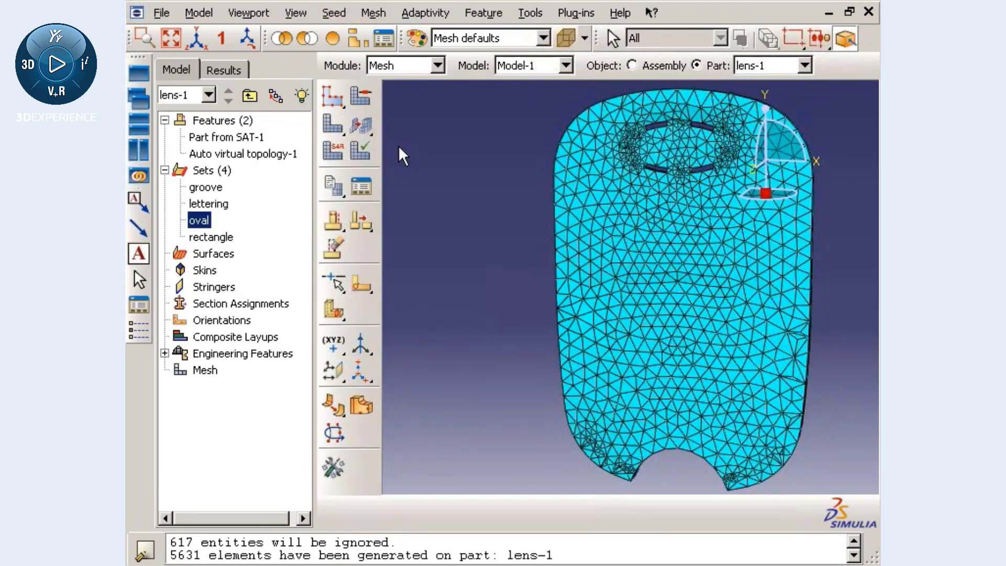
mouse_move(611, 432)
left_mouse_down("ctrl+alt")
mouse_move(613, 386)
mouse_move(687, 204)
mouse_move(687, 213)
left_mouse_up("ctrl+alt")
scroll(688, 213, "up", 5)
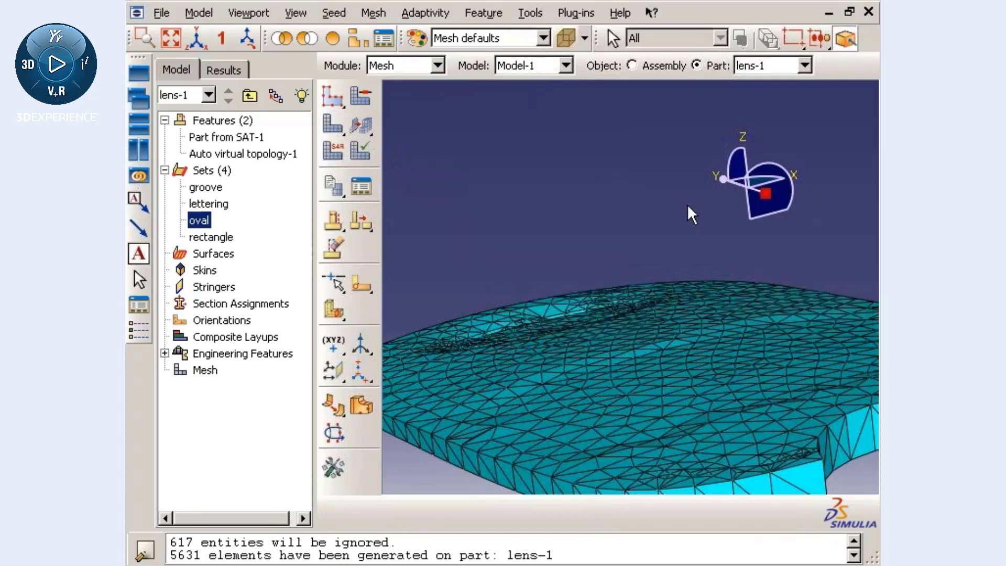
Restore the rectangle's ignored edges, auto-deleting the old mesh, and remesh the part with 5323 elements
left_click(232, 38)
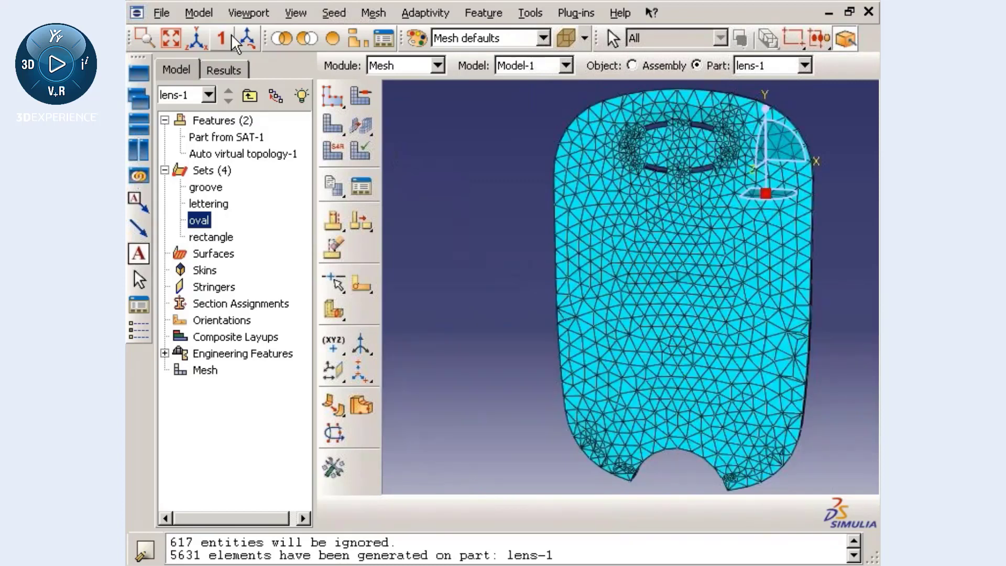
left_click(334, 439)
left_click_drag(582, 396, 781, 285)
left_click(259, 269)
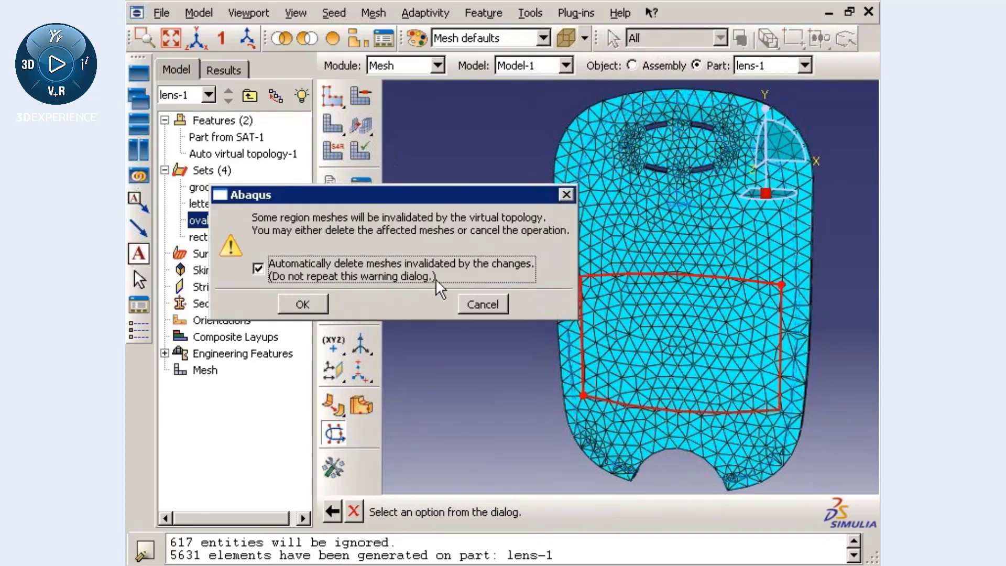
left_click(325, 309)
left_click(333, 124)
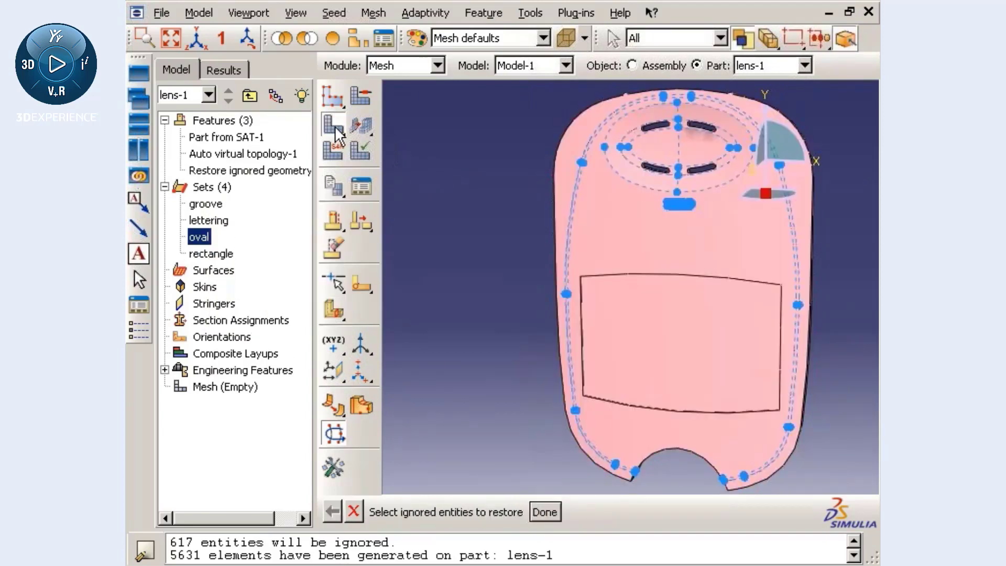
left_click_drag(595, 317, 448, 135, "ctrl+alt")
Box-zoom into the top face of the meshed part, then return to the front view
left_click(147, 40)
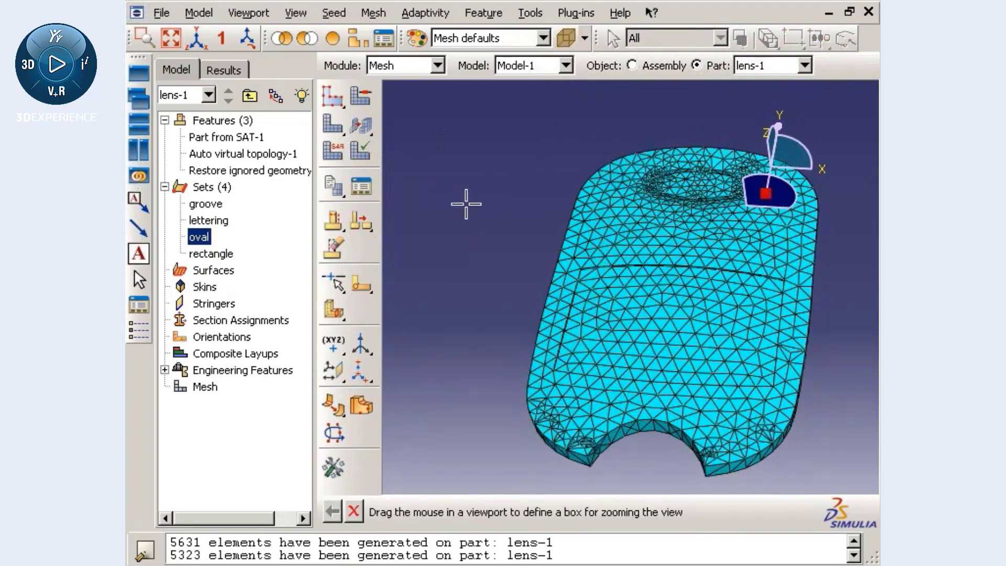
left_click_drag(547, 241, 599, 300)
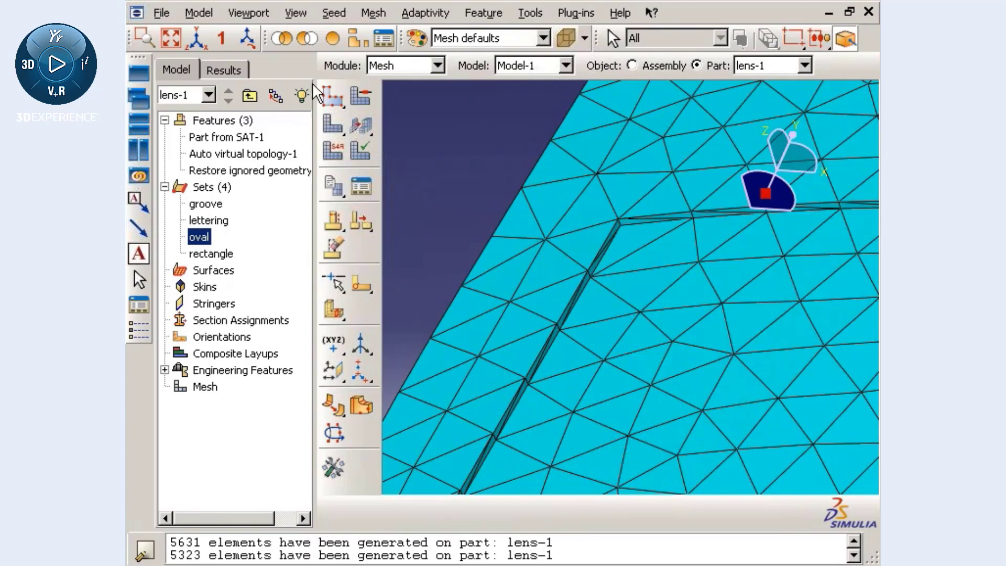
left_click(222, 38)
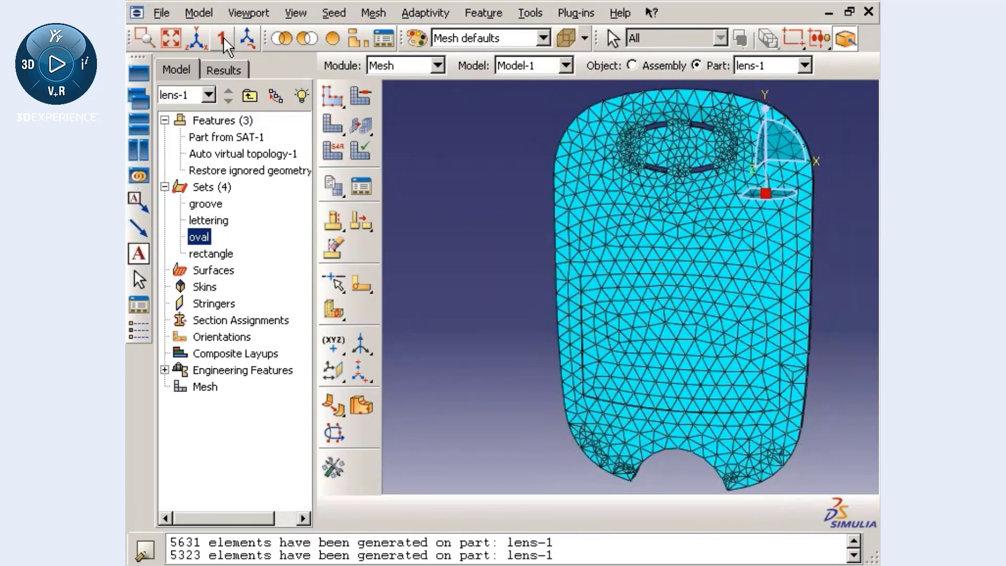
Suppress the Restore ignored geometry-1 feature from the model tree
left_click(283, 154)
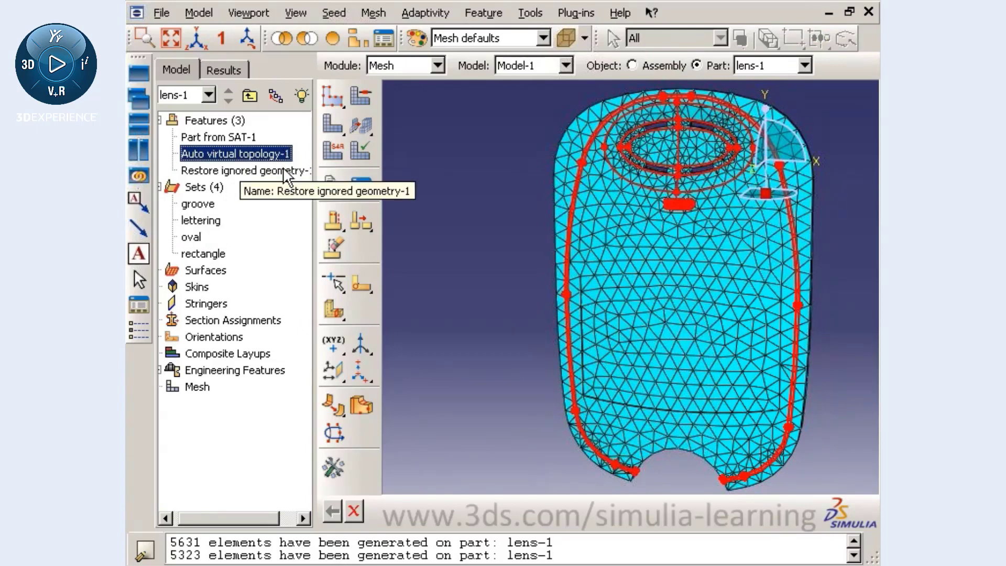
left_click(284, 169)
right_click(284, 169)
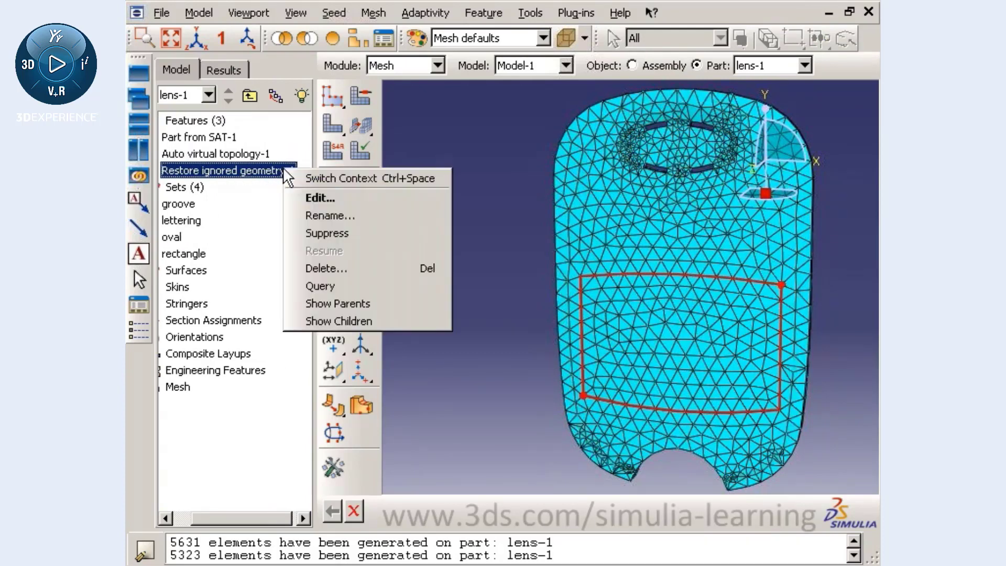
left_click(326, 233)
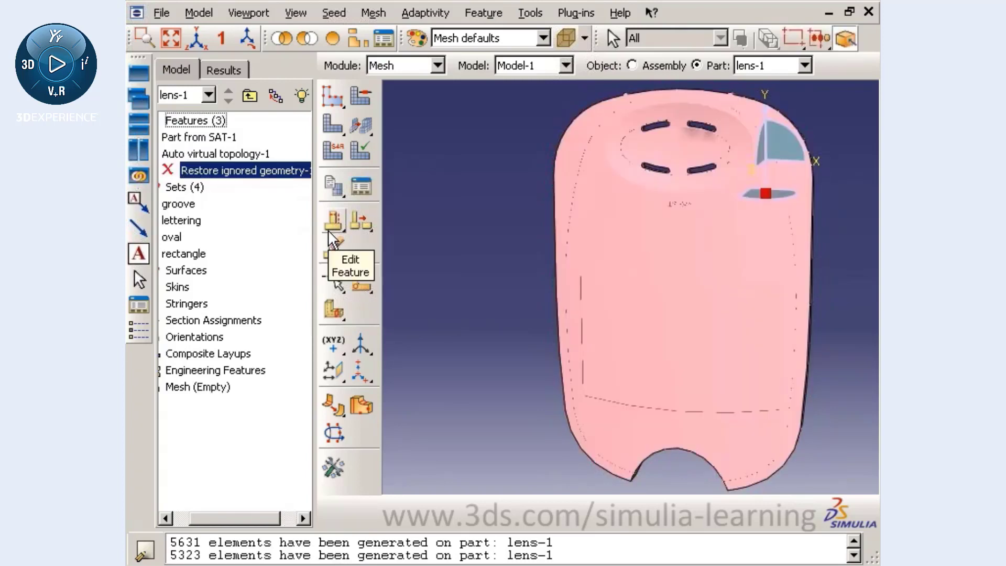